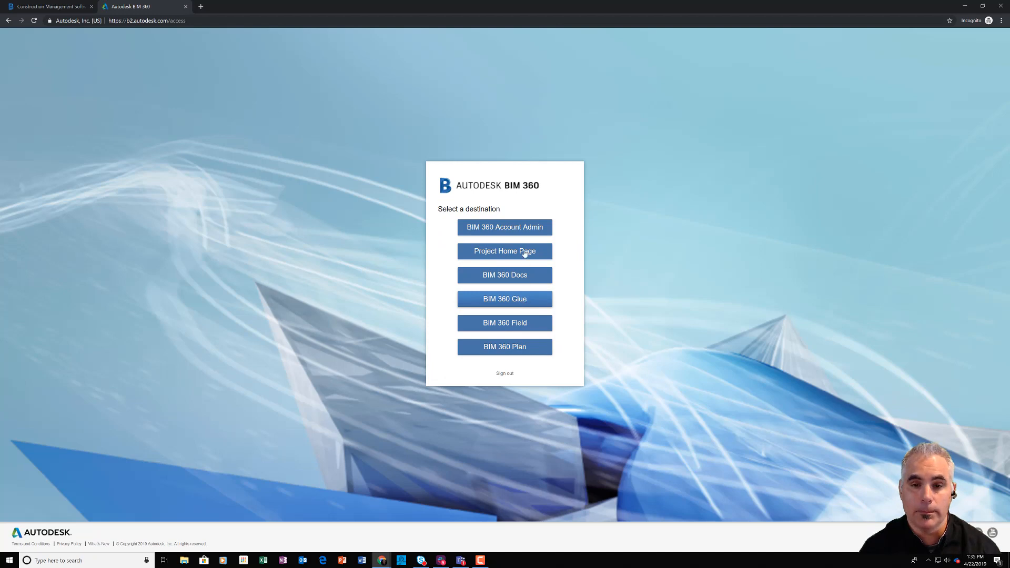
# Step: Open the Account Admin project directory and add a new project named Office Building
pyautogui.click(519, 227)
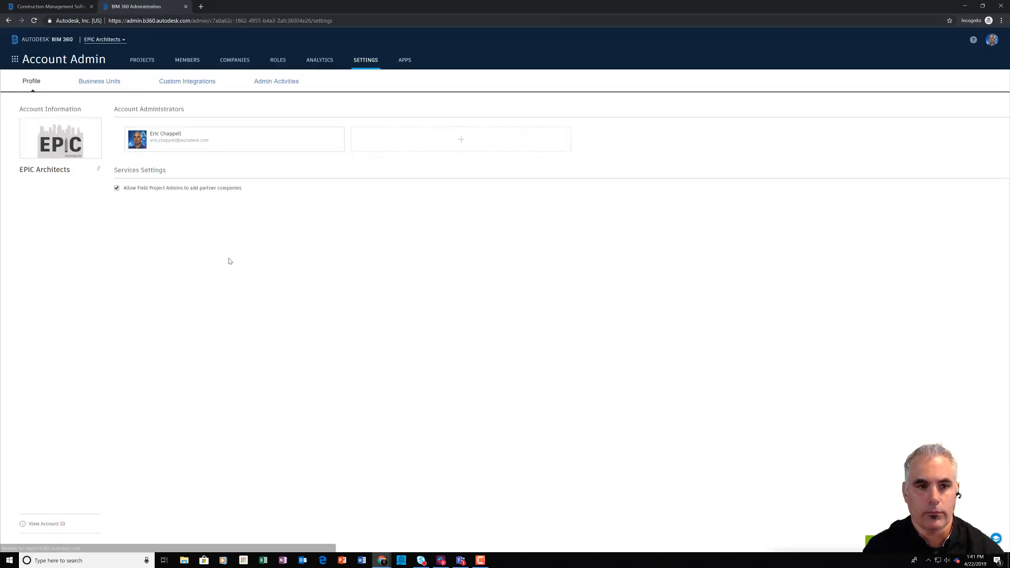
pyautogui.click(144, 61)
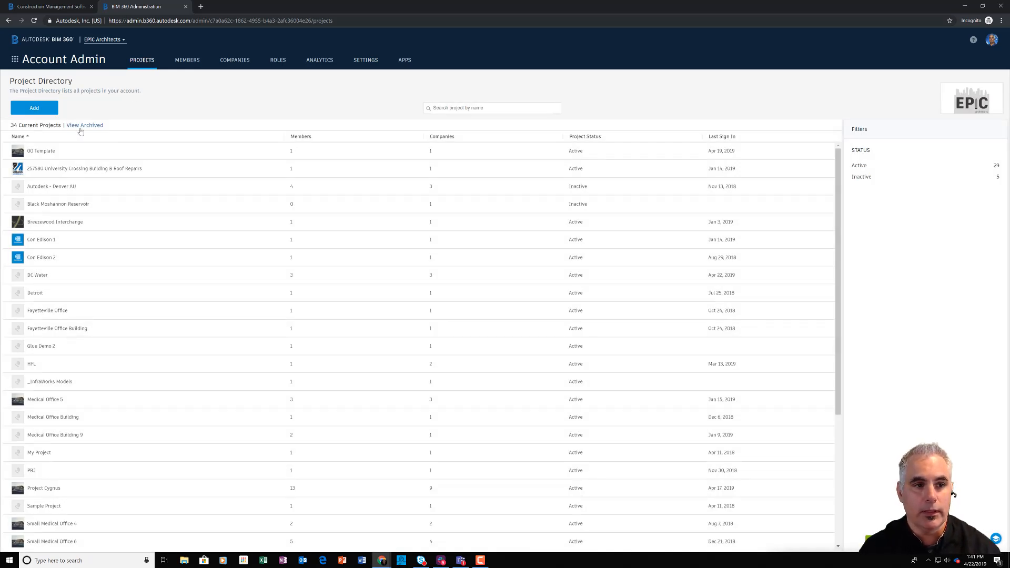
pyautogui.click(34, 112)
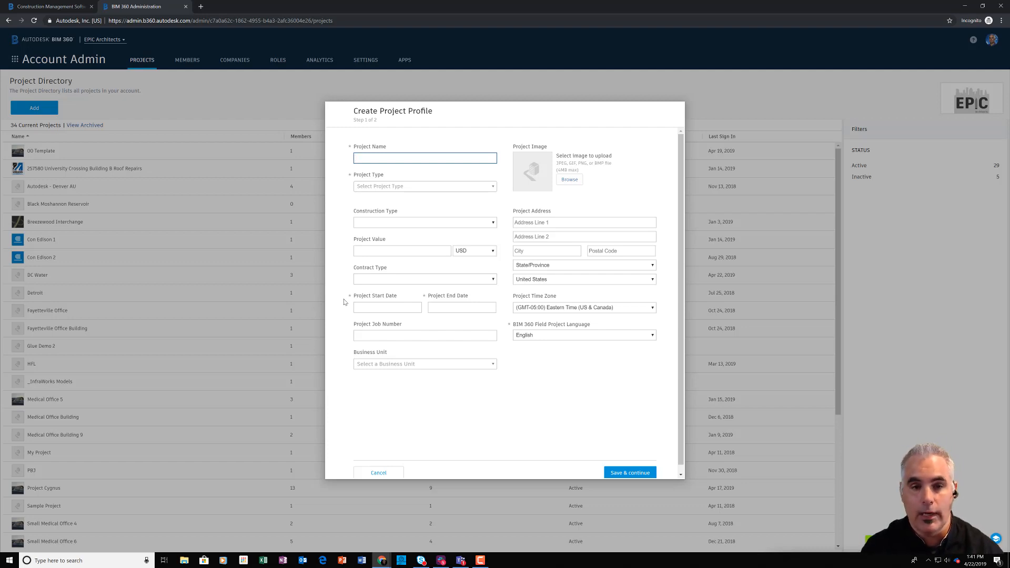
pyautogui.click(425, 159)
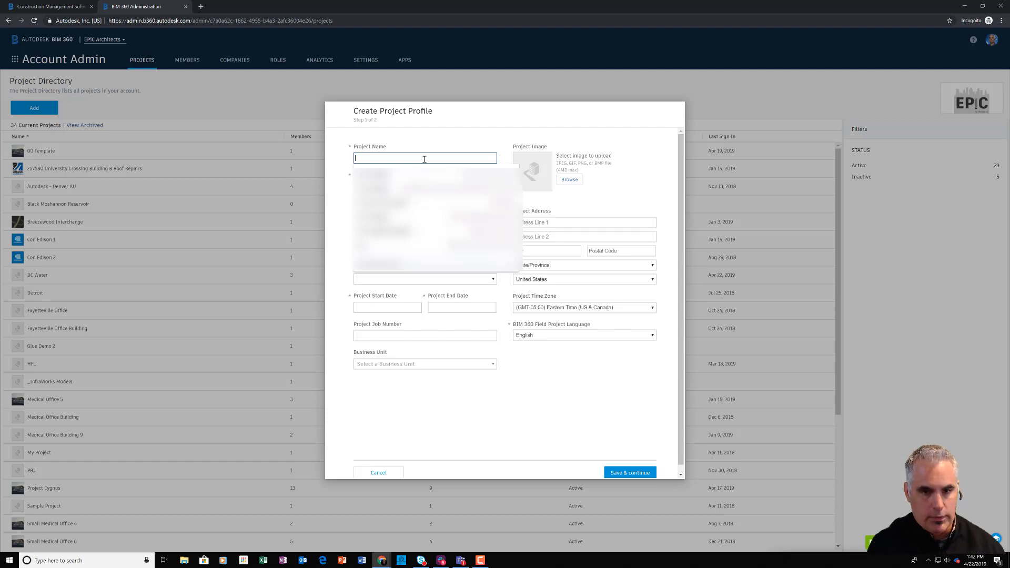
pyautogui.write('Cffice Bui')
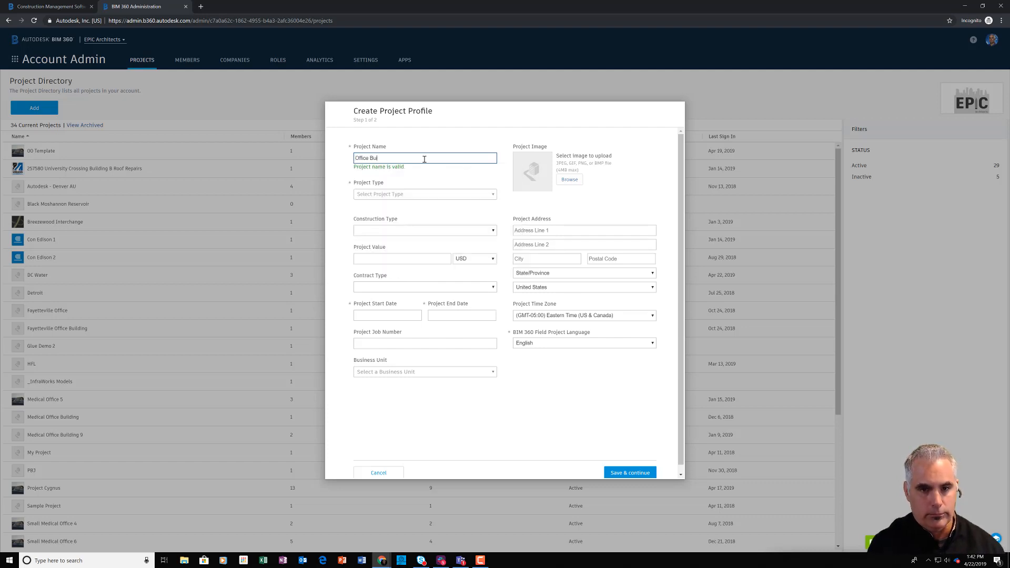
pyautogui.write('lding')
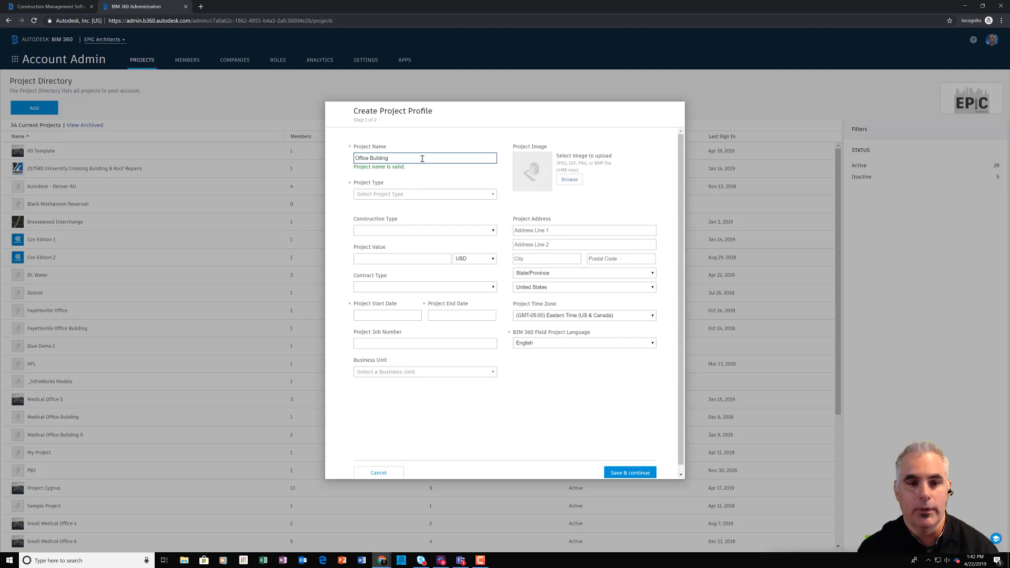
# Step: Set the project type to Office and the construction type to New Construction
pyautogui.click(420, 198)
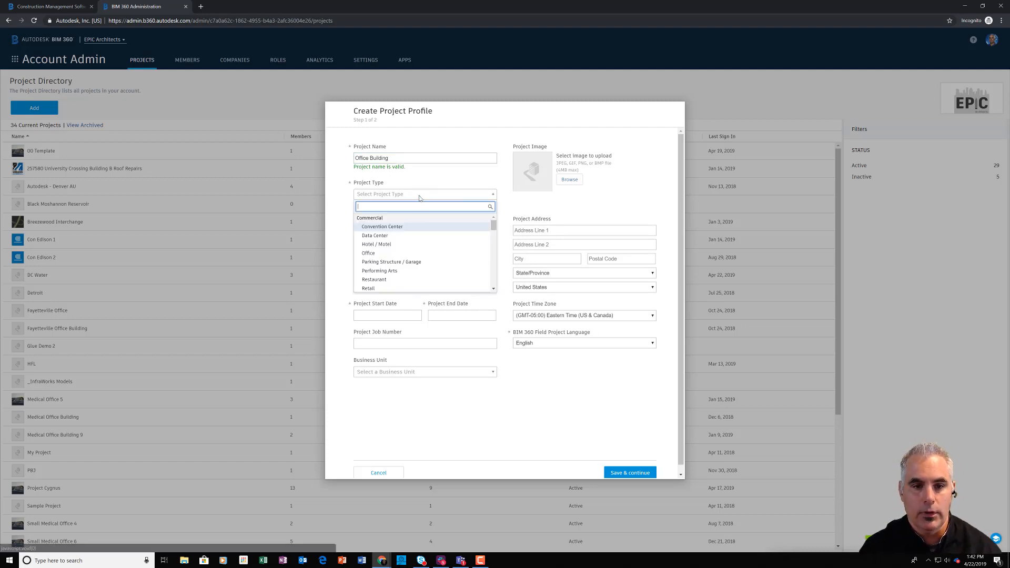
pyautogui.click(379, 253)
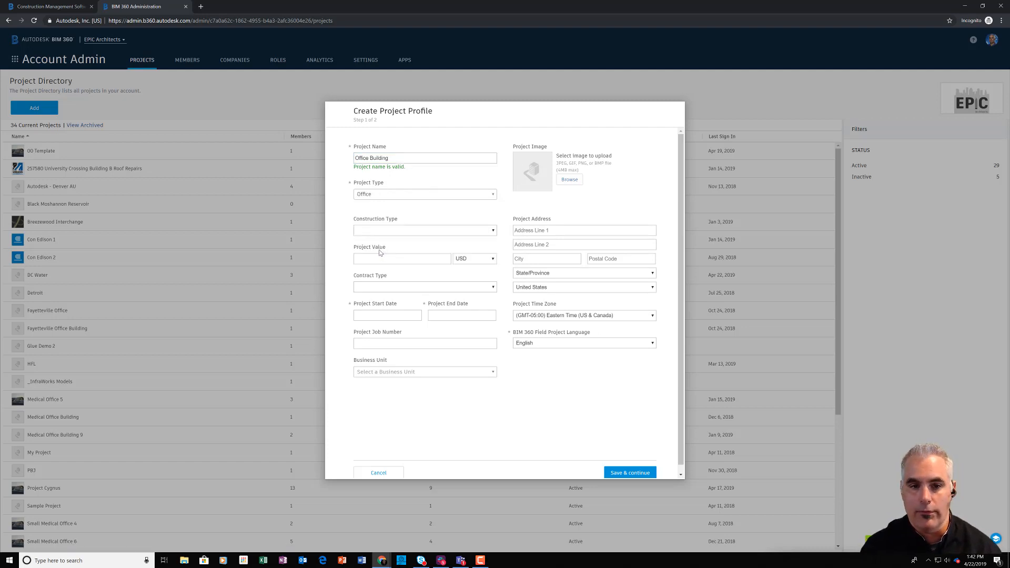
pyautogui.click(392, 232)
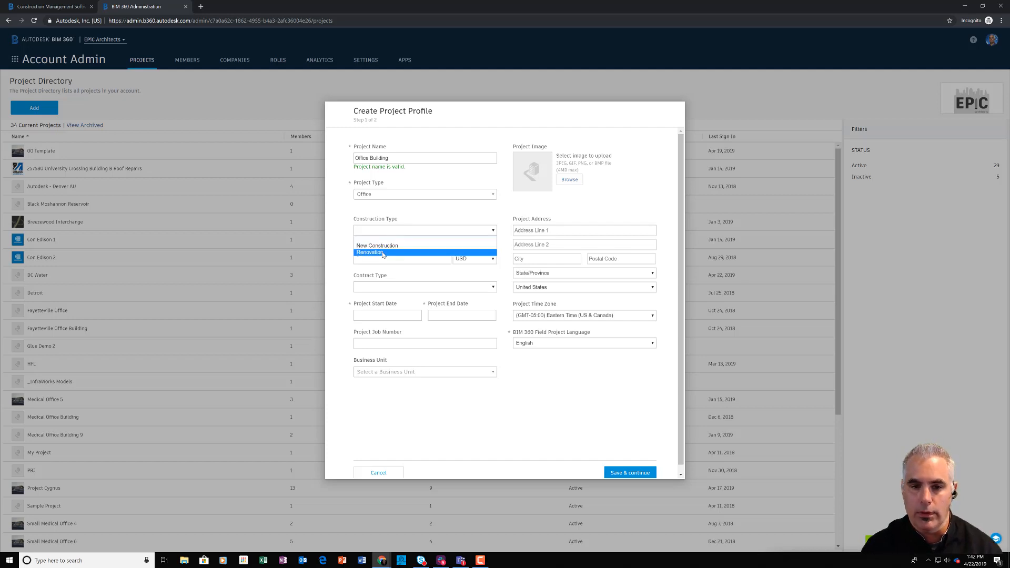
pyautogui.click(383, 248)
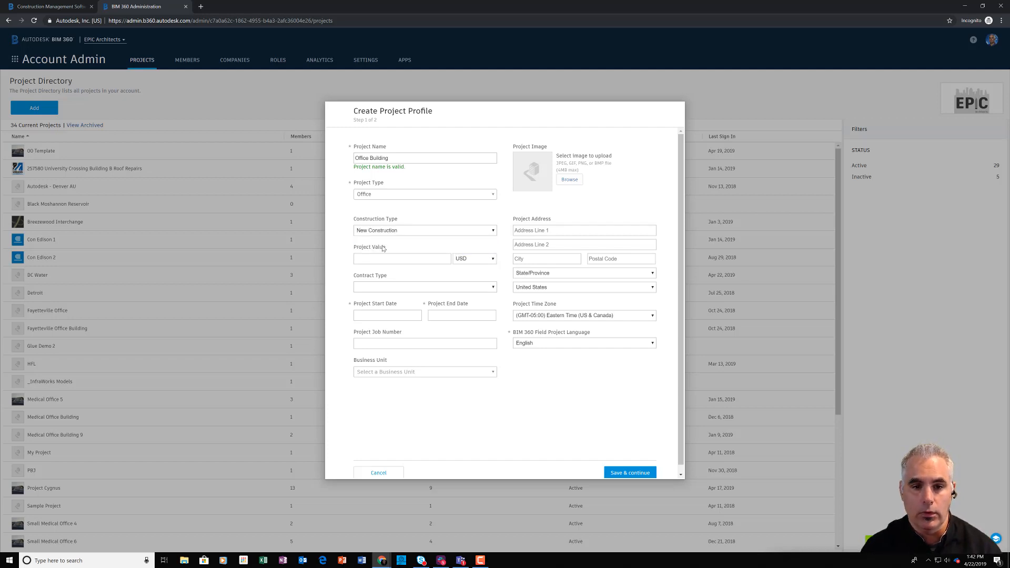
# Step: Enter a project value of 1,000,000 USD and choose Design-Bid-Build as the contract type
pyautogui.click(389, 257)
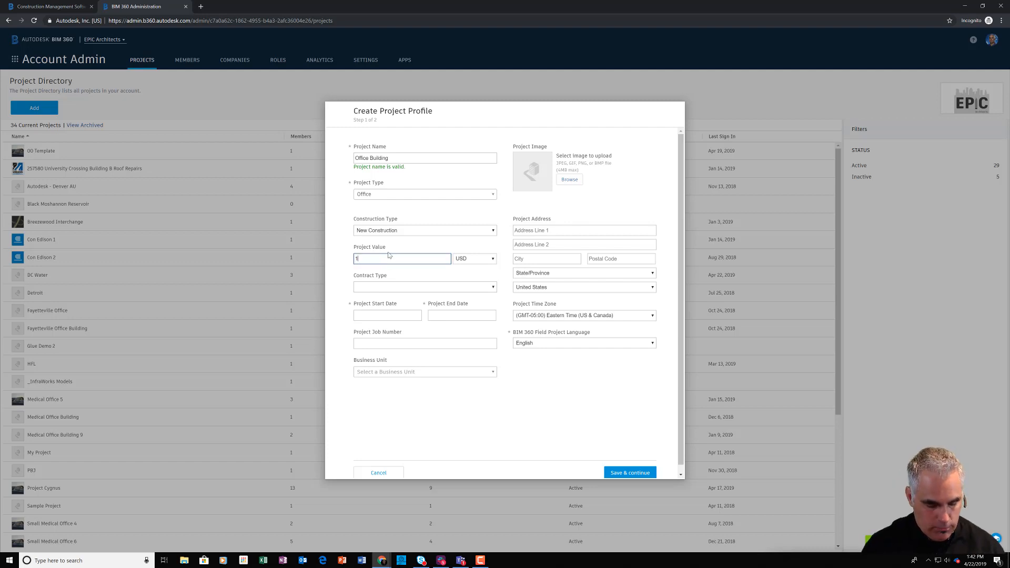
pyautogui.write('1,000')
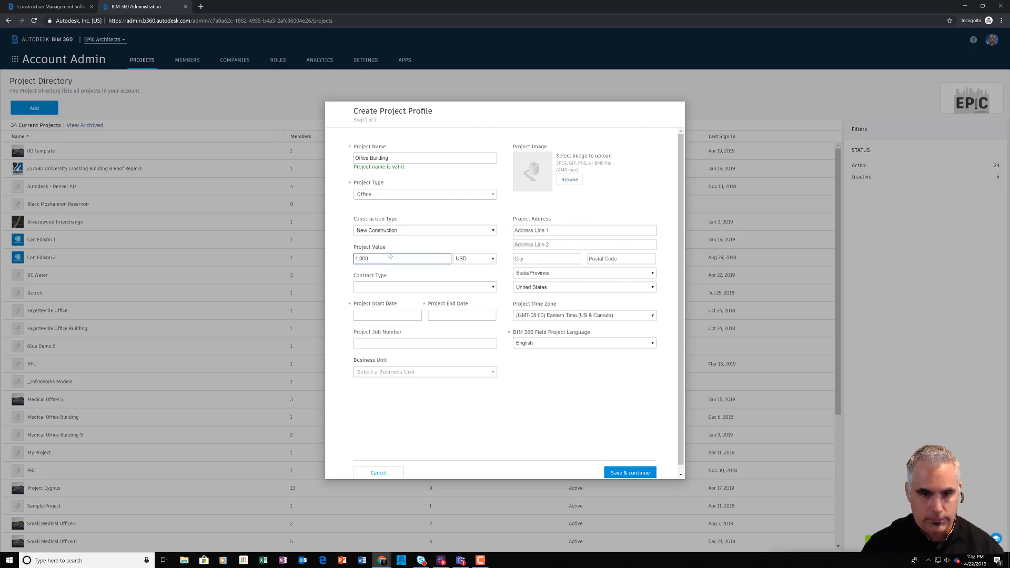
pyautogui.write(',000')
pyautogui.click(405, 287)
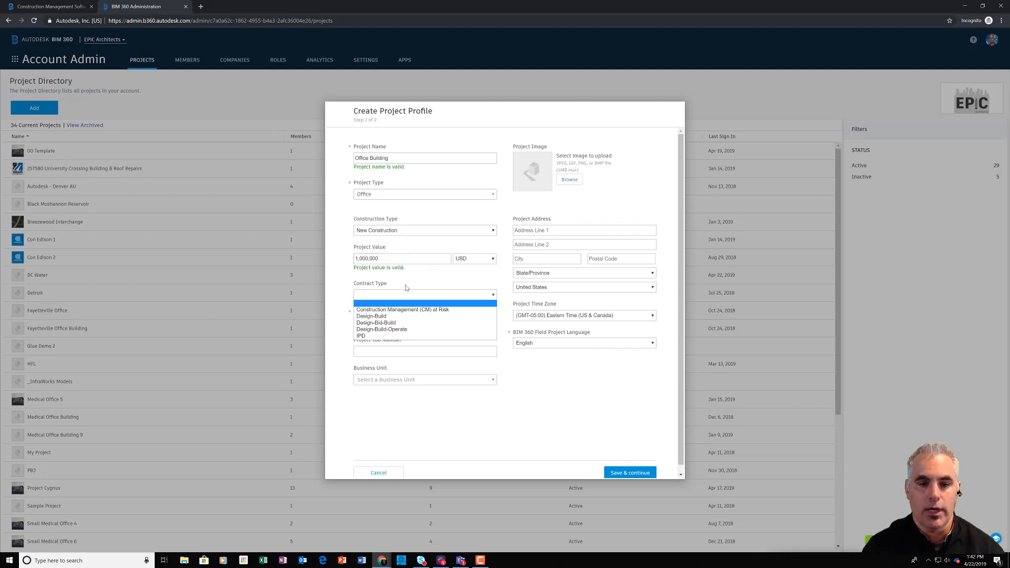
pyautogui.click(387, 323)
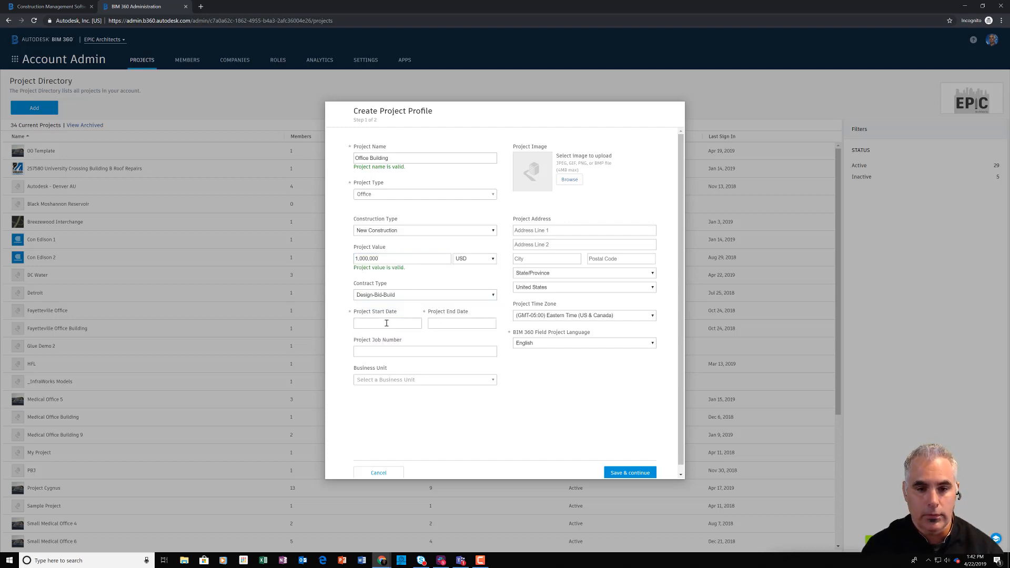
# Step: Set the project start date to Apr 22, 2019 and the end date to Apr 22, 2020
pyautogui.click(386, 322)
pyautogui.click(376, 389)
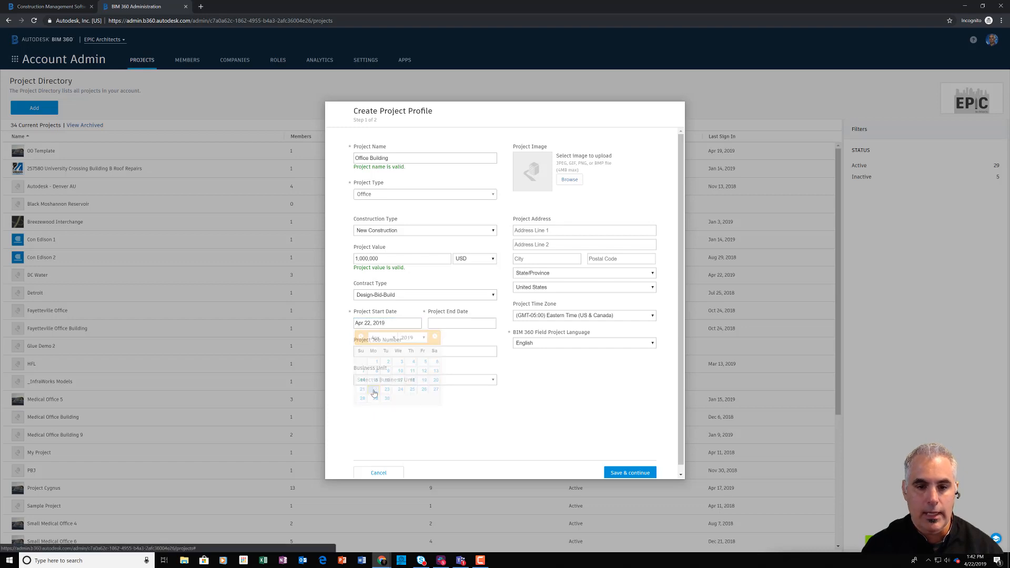
pyautogui.click(448, 324)
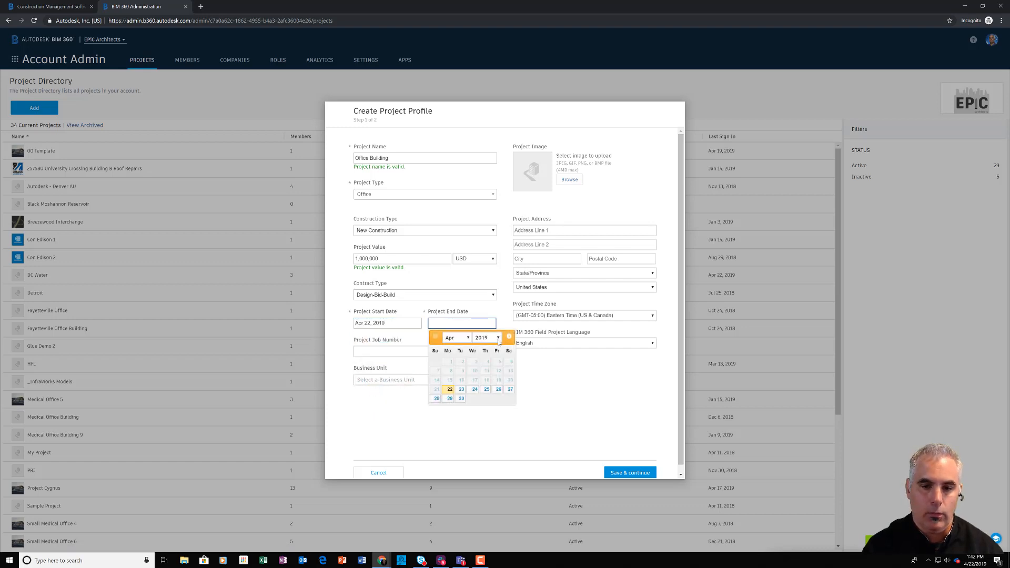
pyautogui.click(488, 337)
pyautogui.click(487, 356)
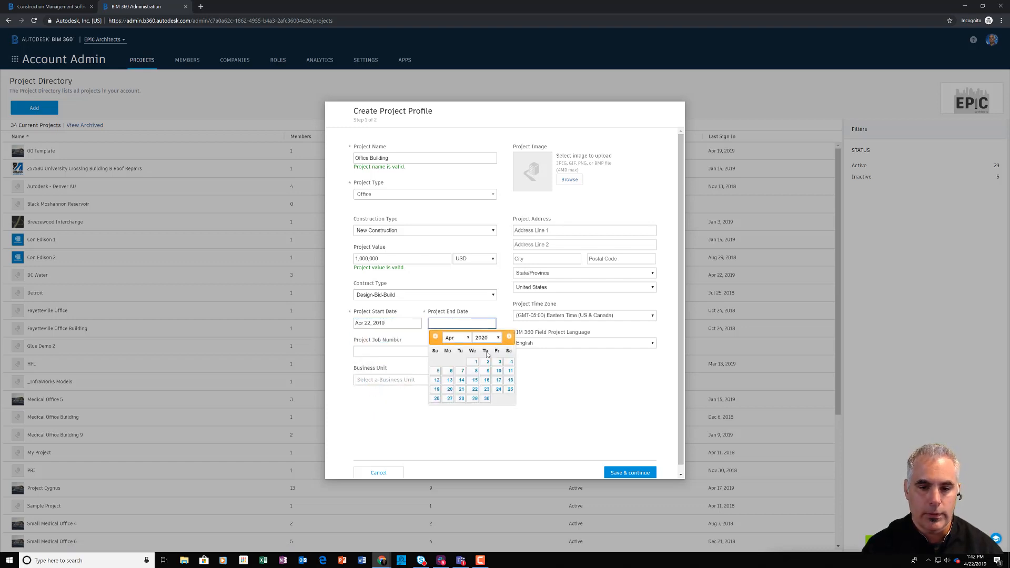
pyautogui.click(474, 389)
# Step: Enter project job number 12345 and upload Small Medical Center.png as the project image
pyautogui.click(448, 353)
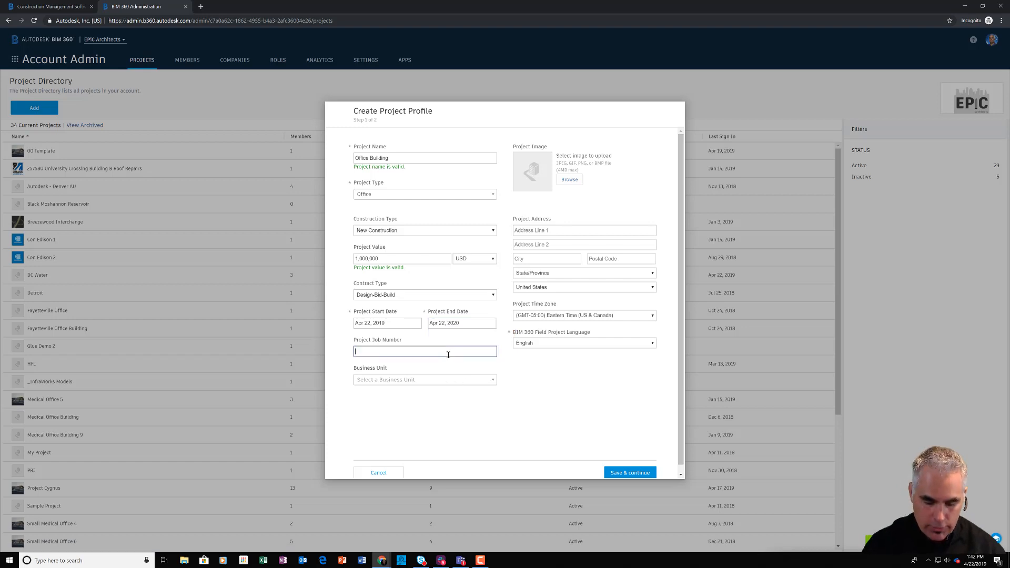
pyautogui.write('12345')
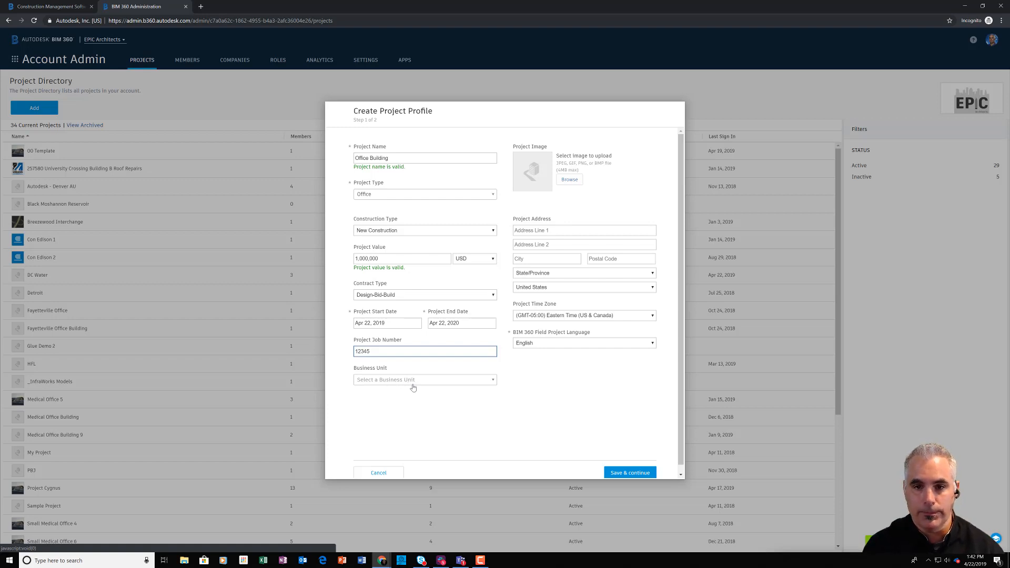
pyautogui.click(571, 182)
pyautogui.click(105, 86)
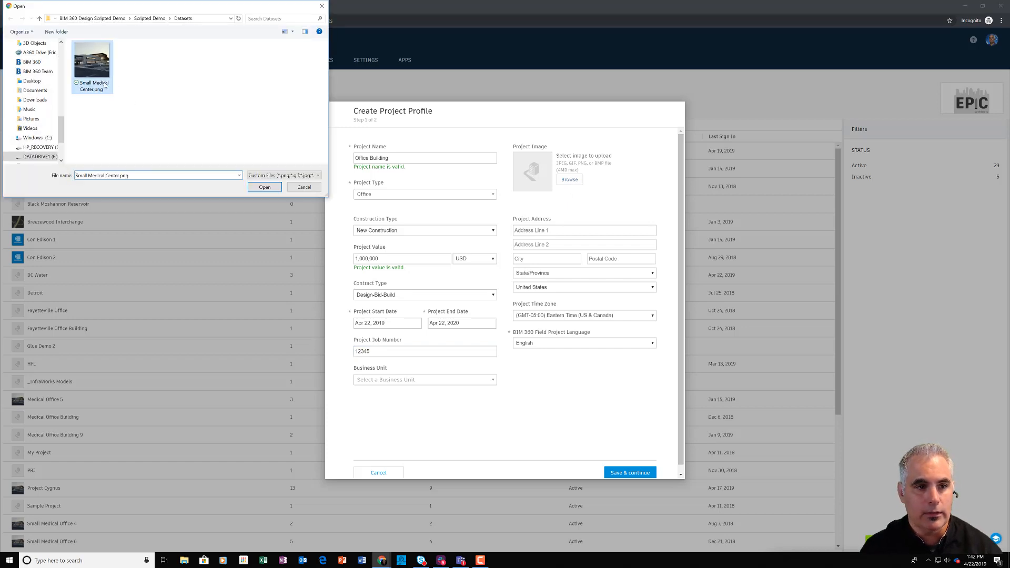
pyautogui.click(266, 188)
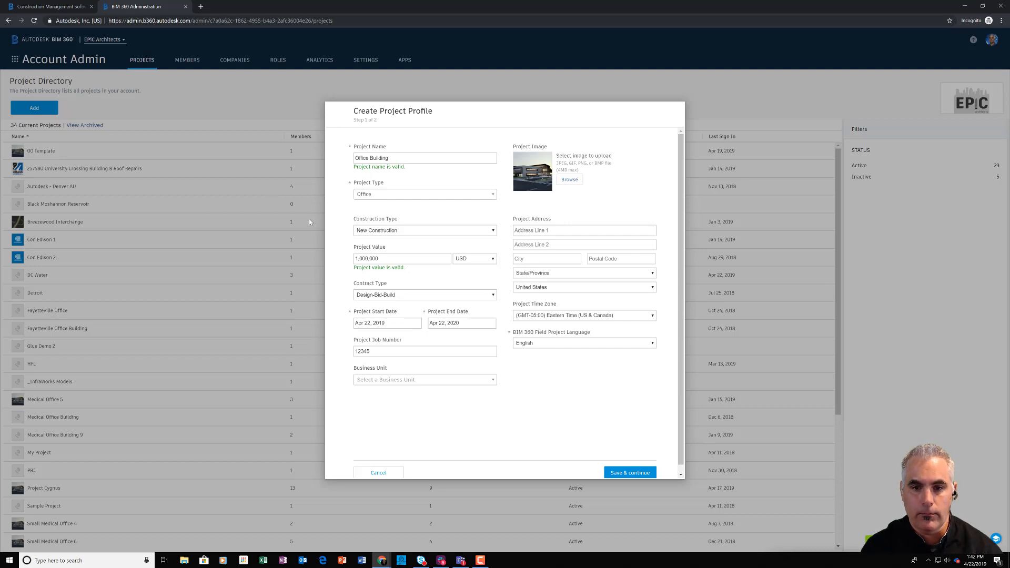
# Step: Fill in the project address fields from the browser's saved address suggestion
pyautogui.click(561, 231)
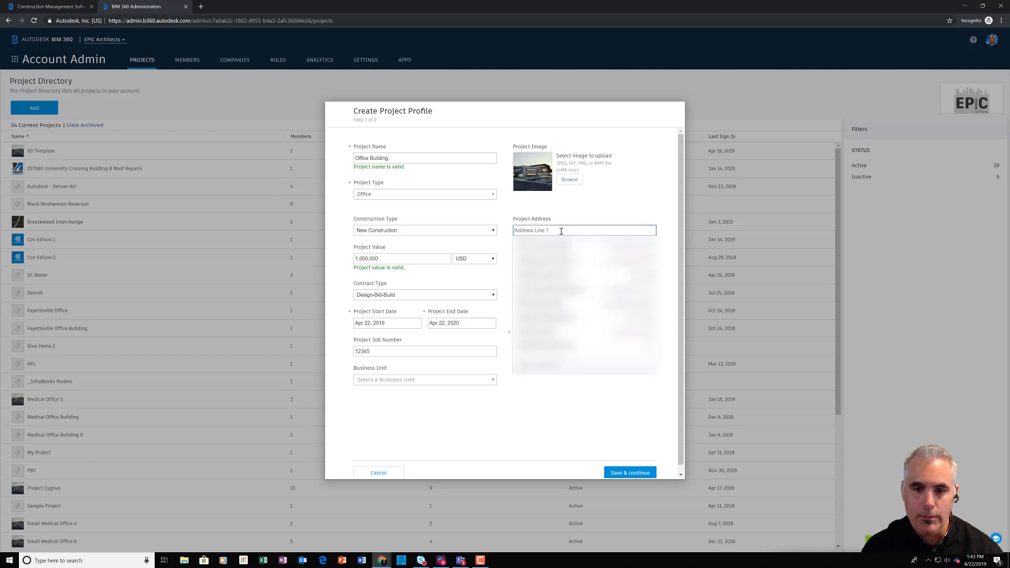
pyautogui.click(562, 287)
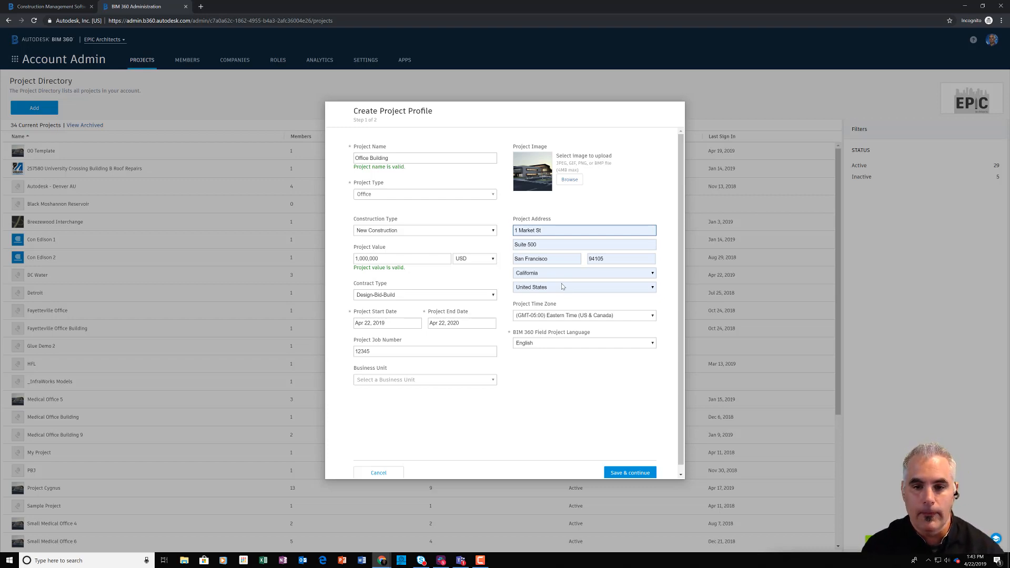
# Step: Set the project time zone to (GMT-08:00) Pacific Time (US & Canada) and save the profile to continue
pyautogui.click(619, 318)
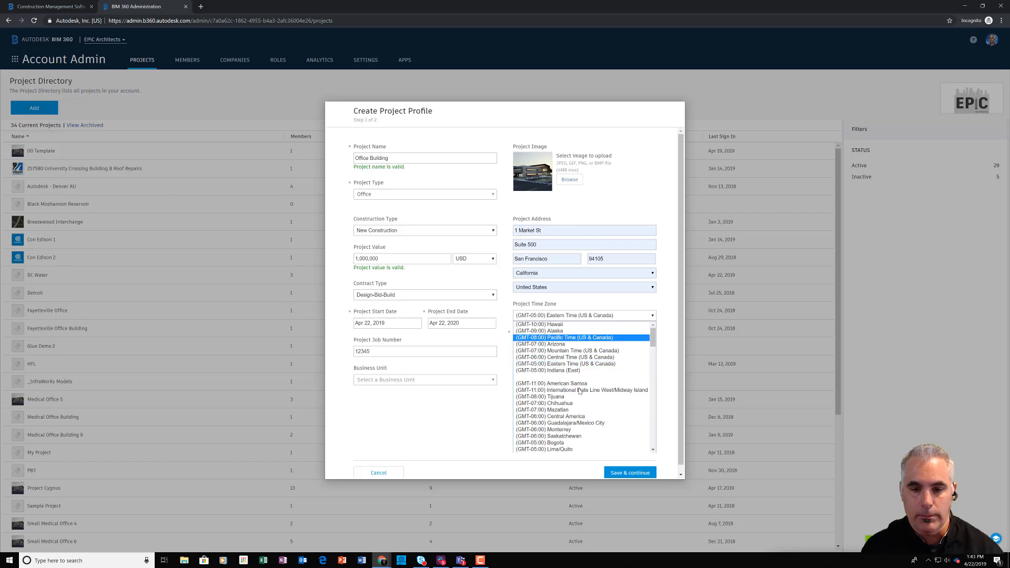
pyautogui.click(563, 338)
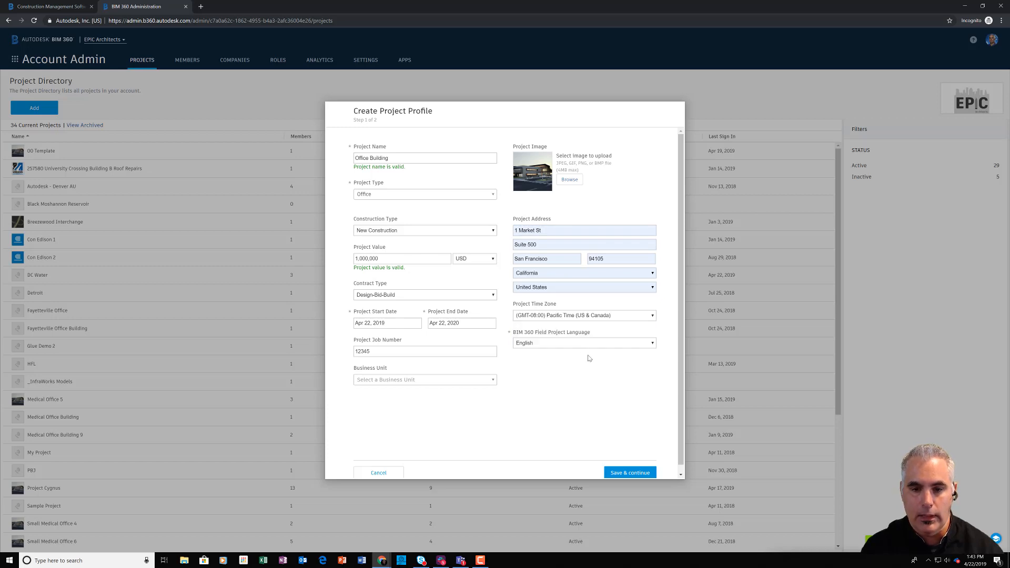
pyautogui.click(652, 343)
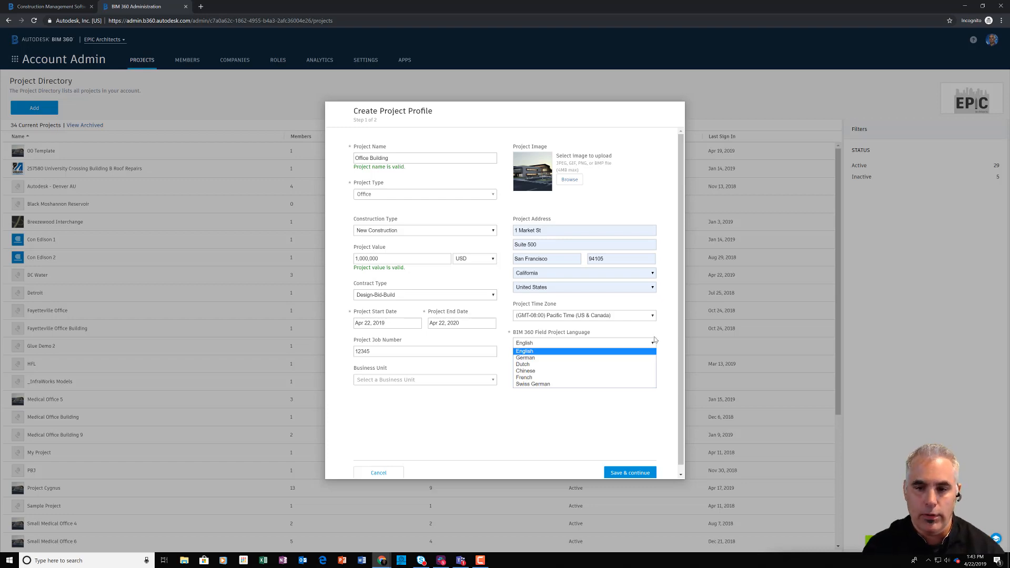
pyautogui.click(655, 341)
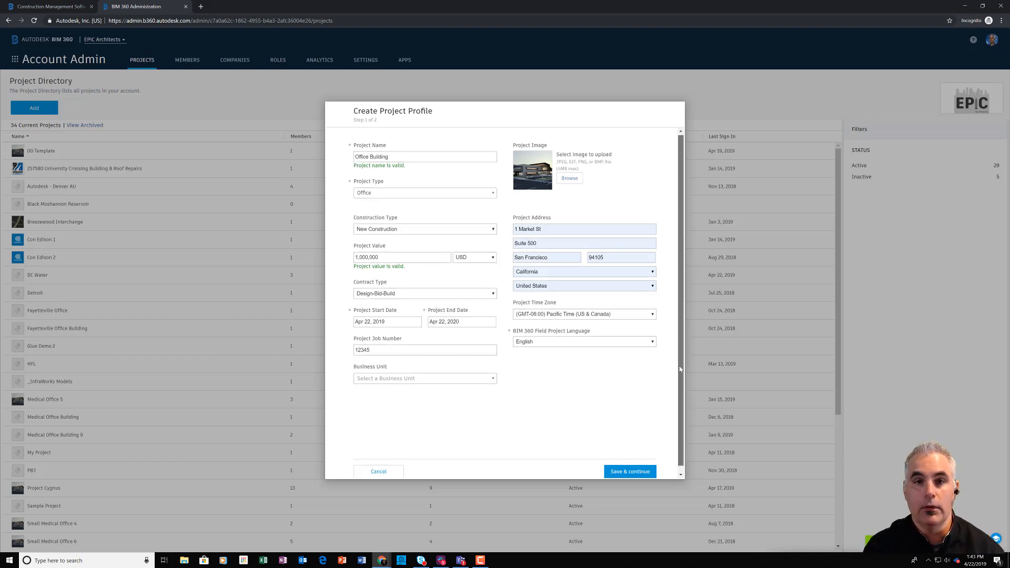
pyautogui.scroll(-1, 679, 347)
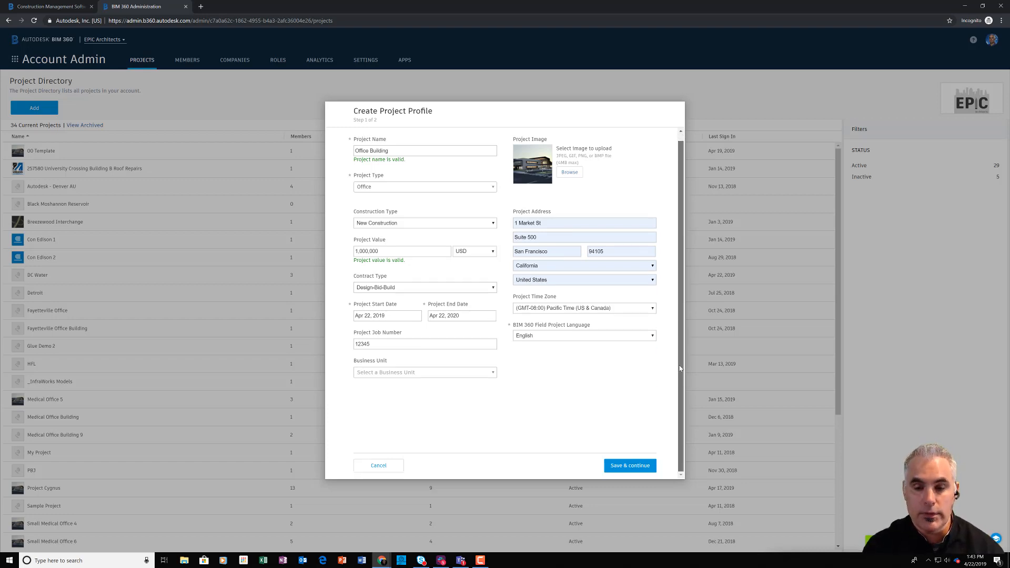
pyautogui.click(634, 468)
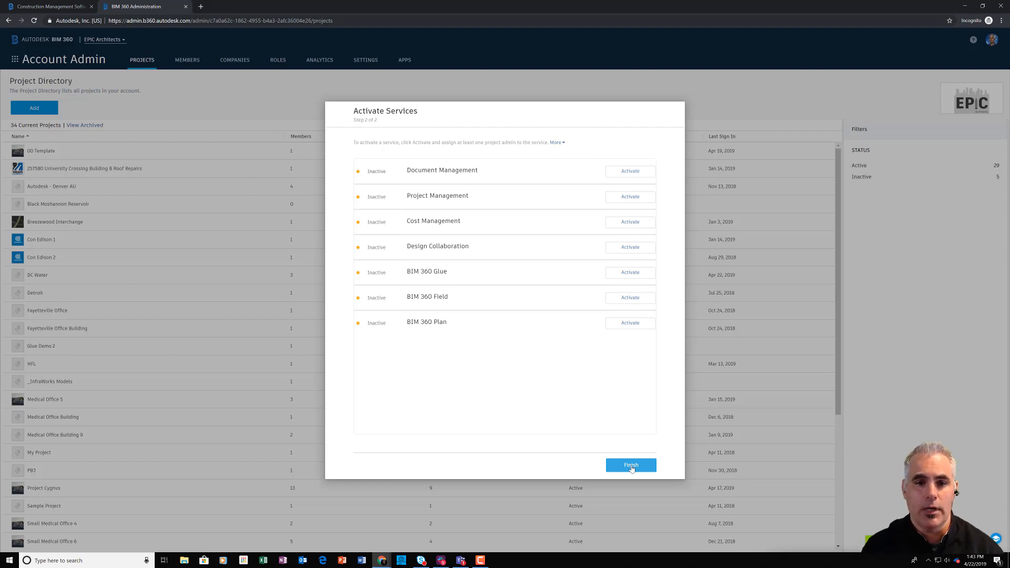
# Step: Activate Document Management and enter the project administrator's e-mail address
pyautogui.click(634, 173)
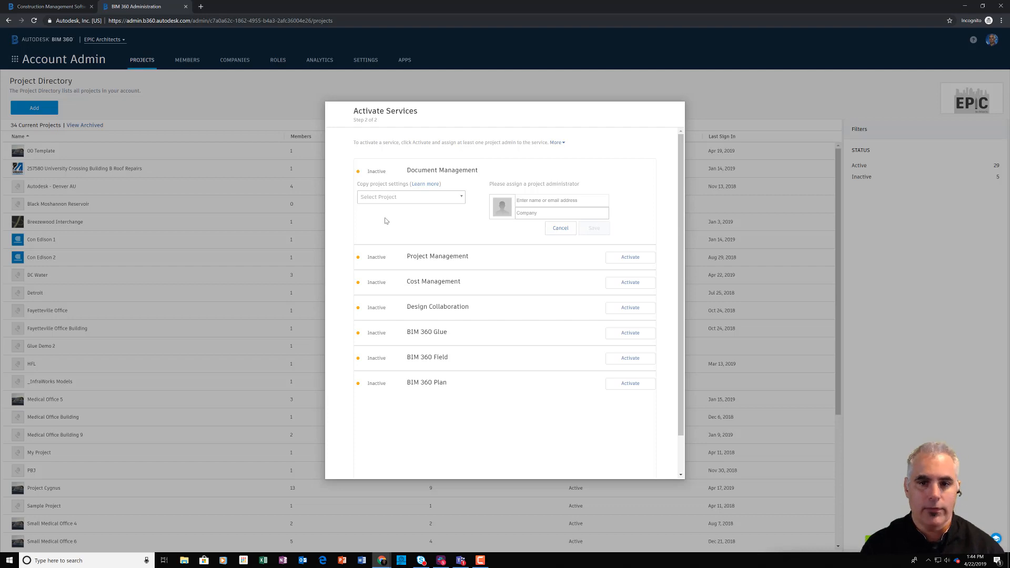
pyautogui.click(582, 202)
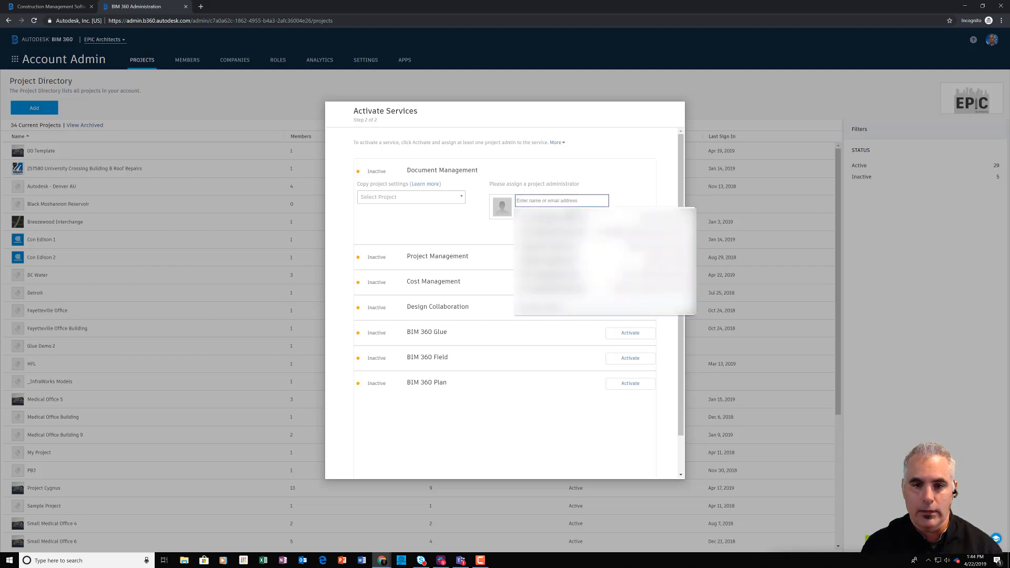
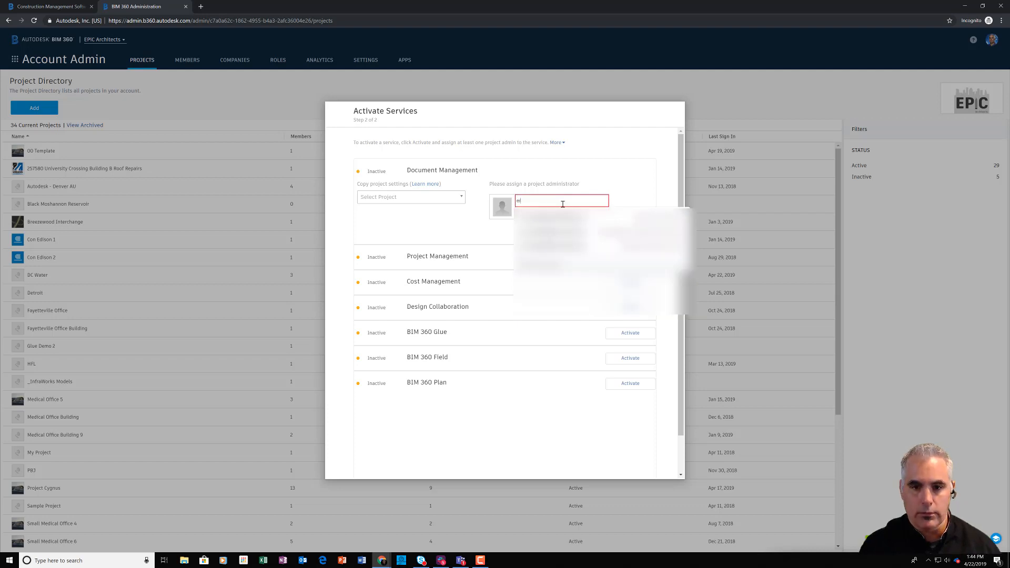
pyautogui.press('Return')
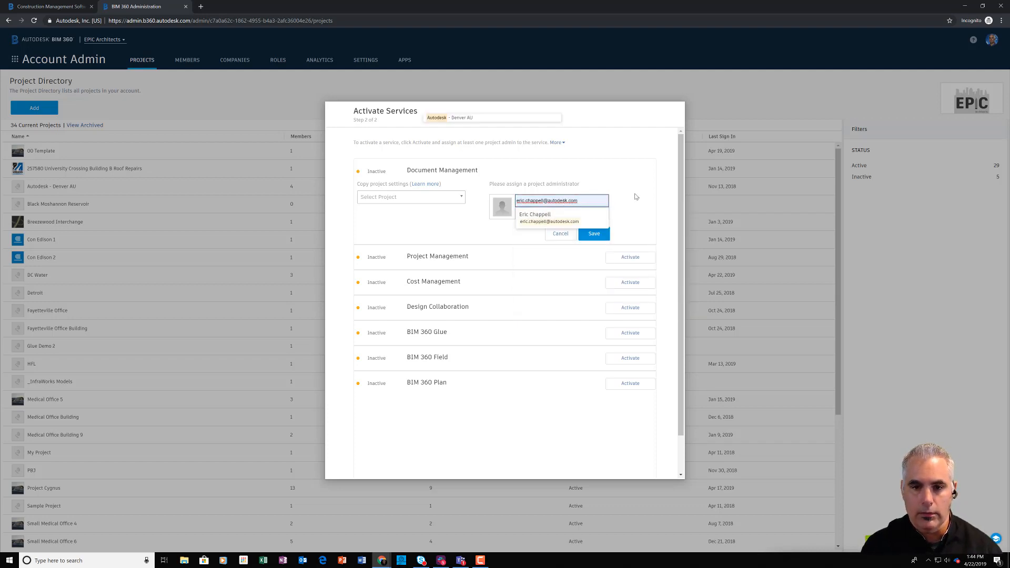
# Step: Set the project administrator's company to Autodesk
pyautogui.click(579, 212)
pyautogui.write('Autodesk')
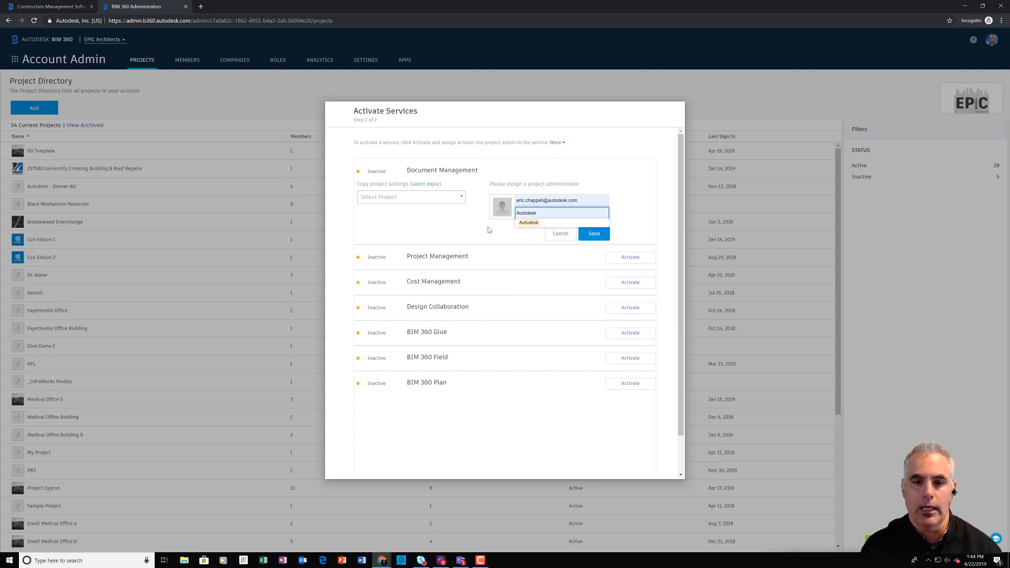
pyautogui.click(525, 224)
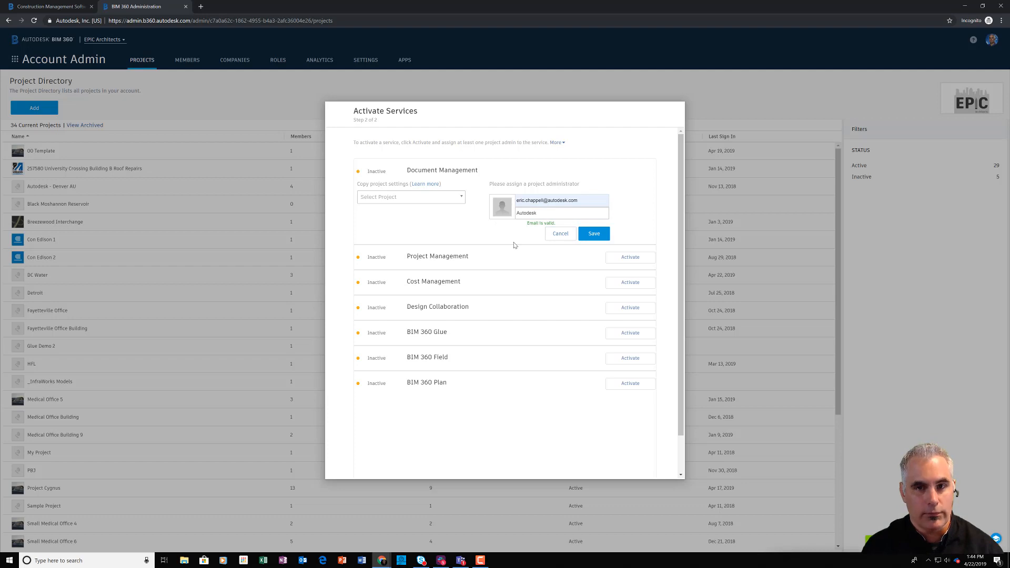
# Step: Save the Document Management administrator, then activate Design Collaboration and enter the project administrator's e-mail address
pyautogui.click(604, 239)
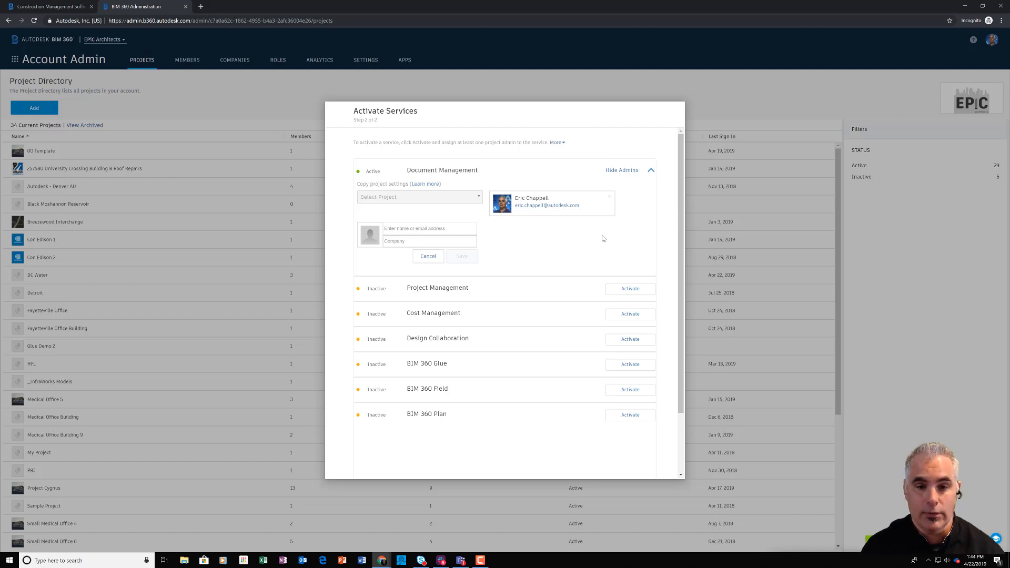
pyautogui.click(625, 342)
pyautogui.click(450, 358)
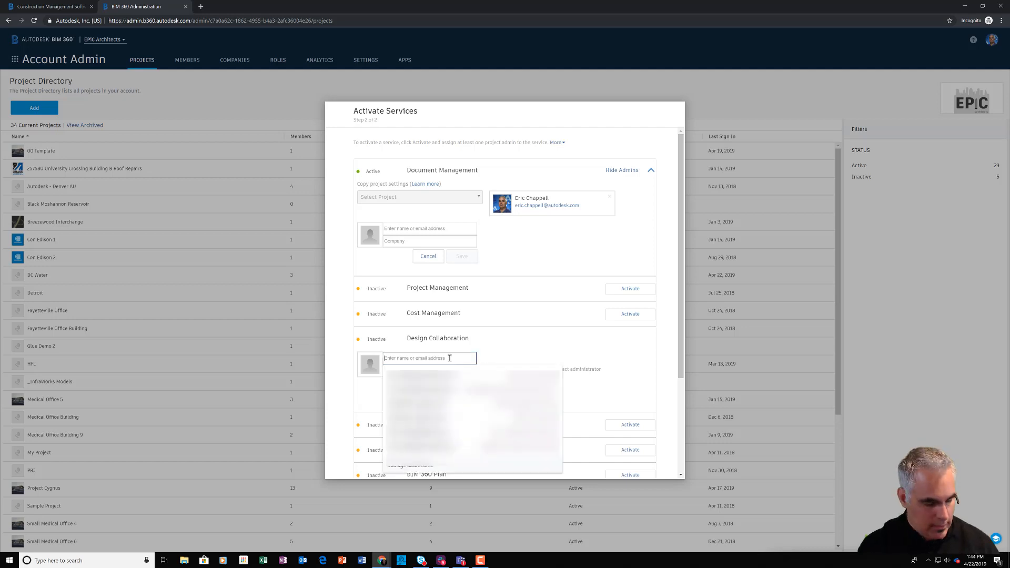
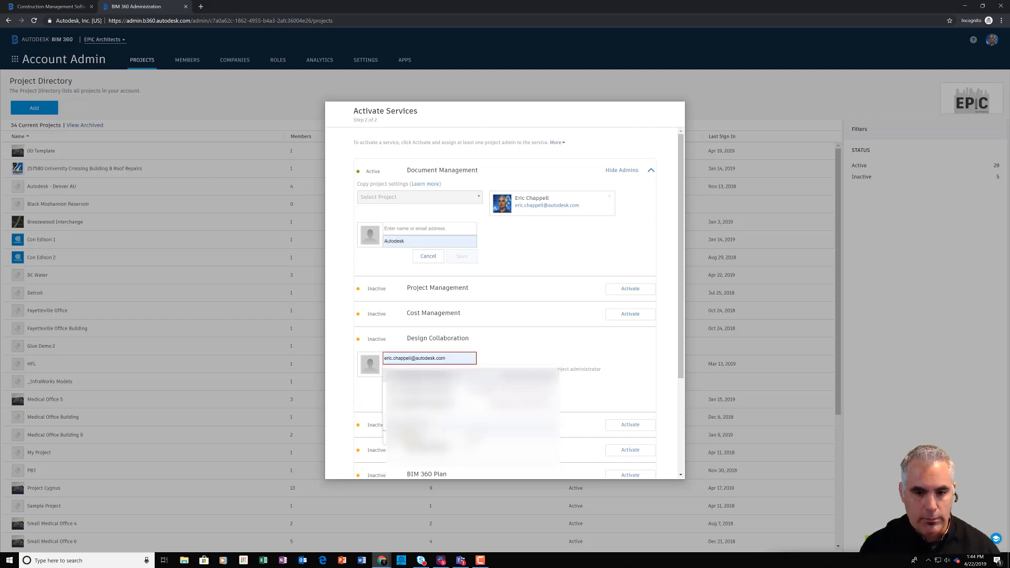
# Step: Set the Design Collaboration administrator's company to Autodesk and save the administrator assignment
pyautogui.click(449, 371)
pyautogui.click(449, 370)
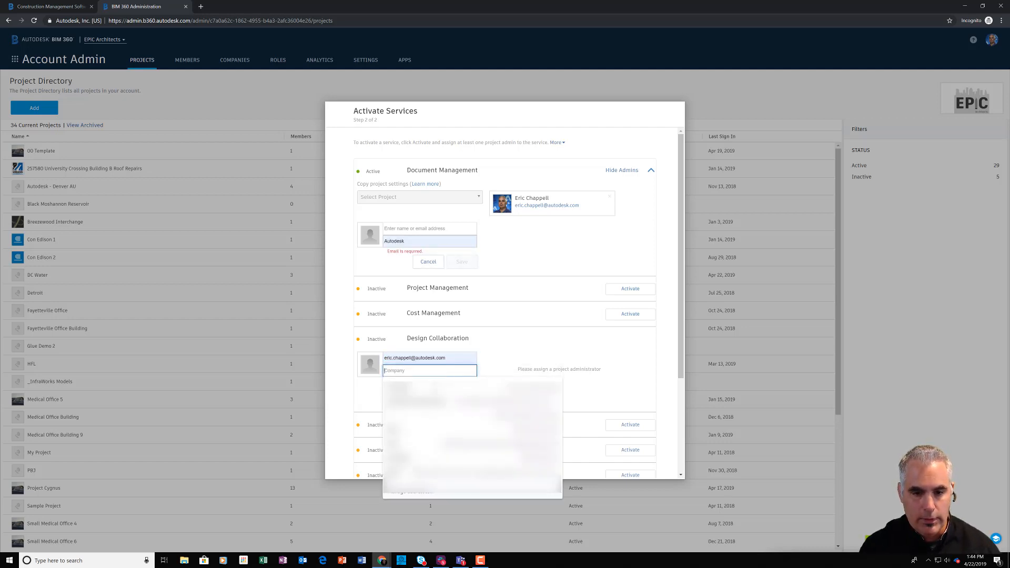
pyautogui.write('Autodesk')
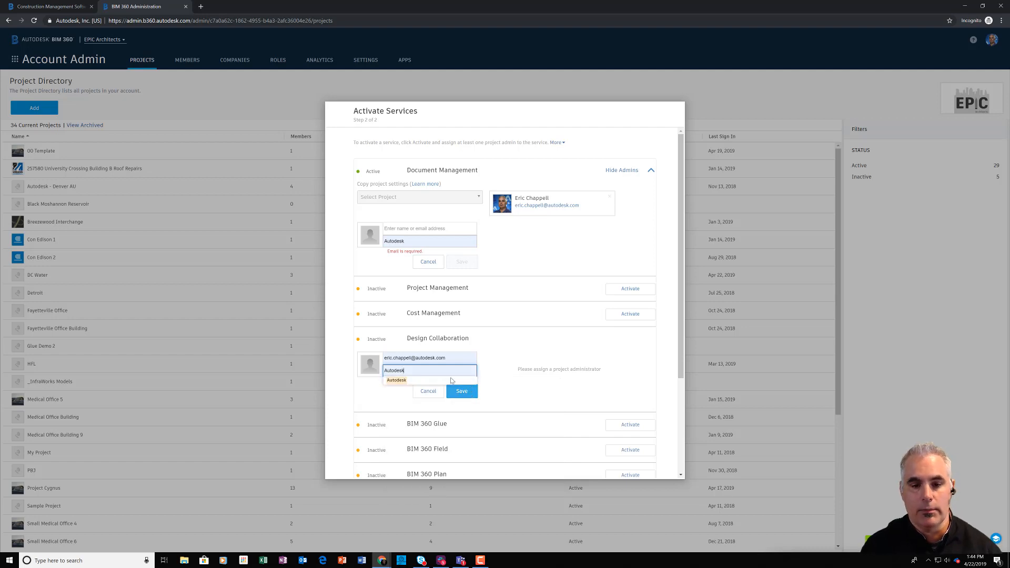
pyautogui.click(518, 383)
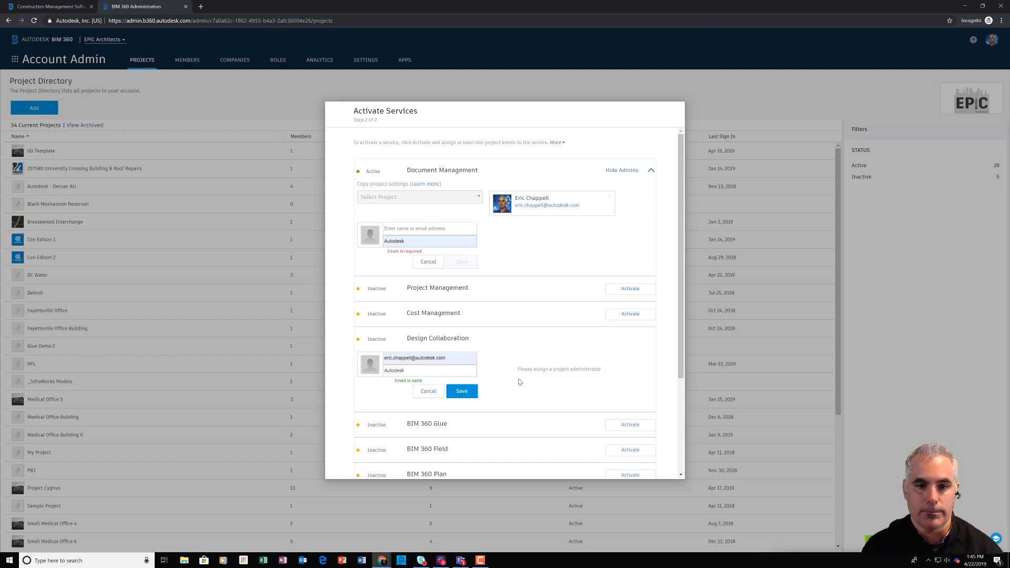
pyautogui.click(470, 393)
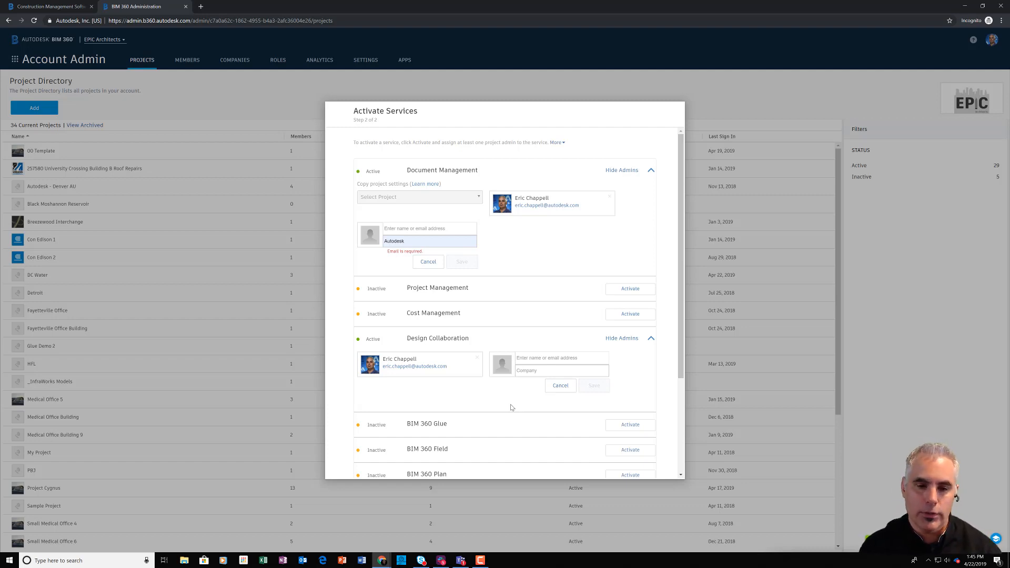
# Step: Finish activating the services and open the Office Building project from the project directory
pyautogui.moveTo(681, 358); pyautogui.dragTo(683, 468)
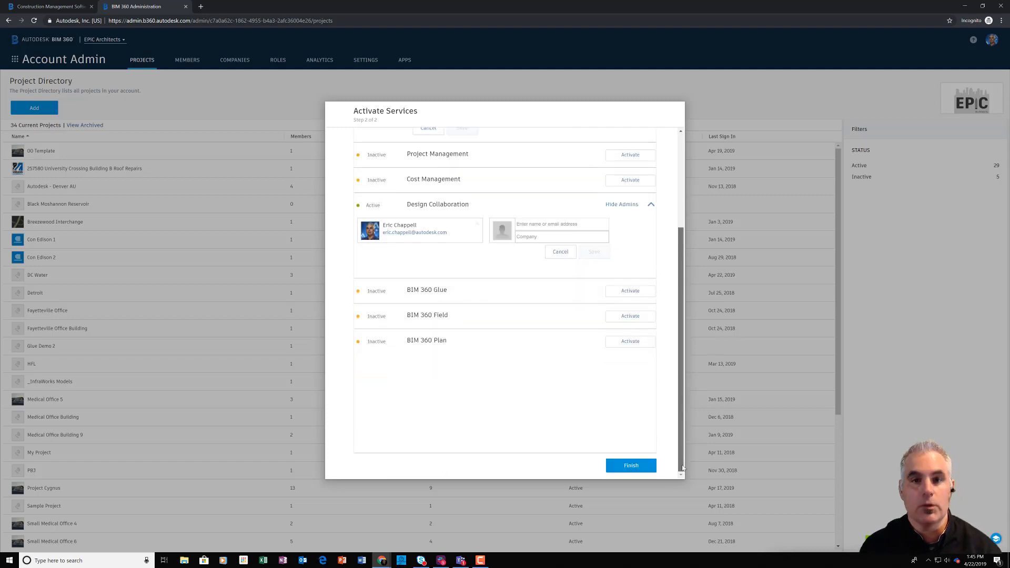
pyautogui.click(643, 466)
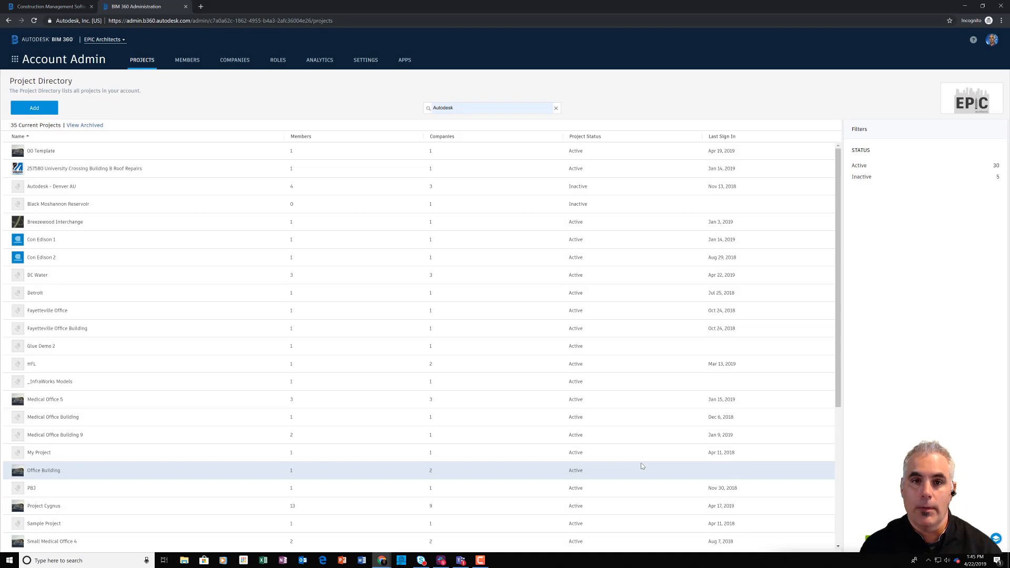
pyautogui.click(45, 475)
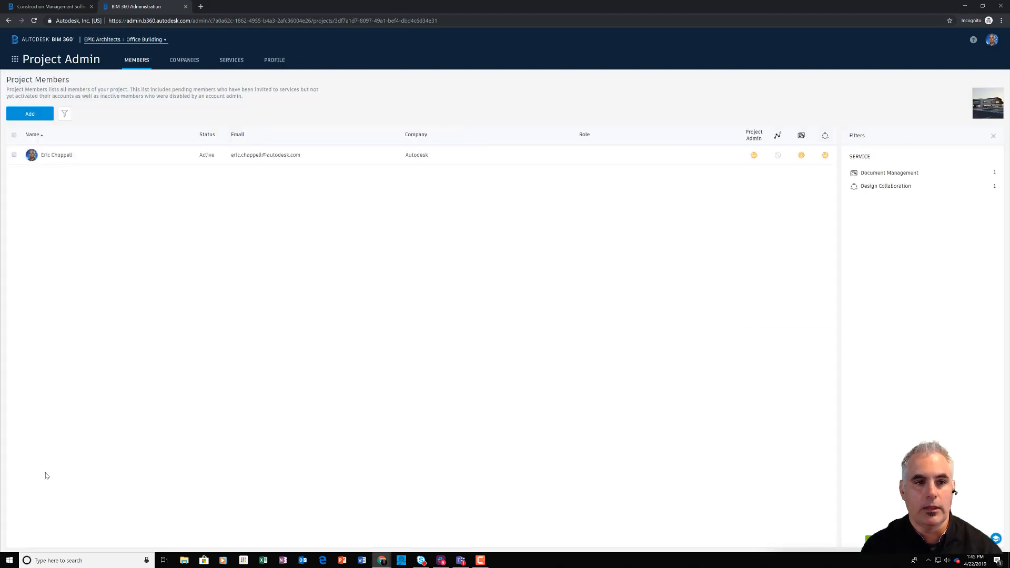